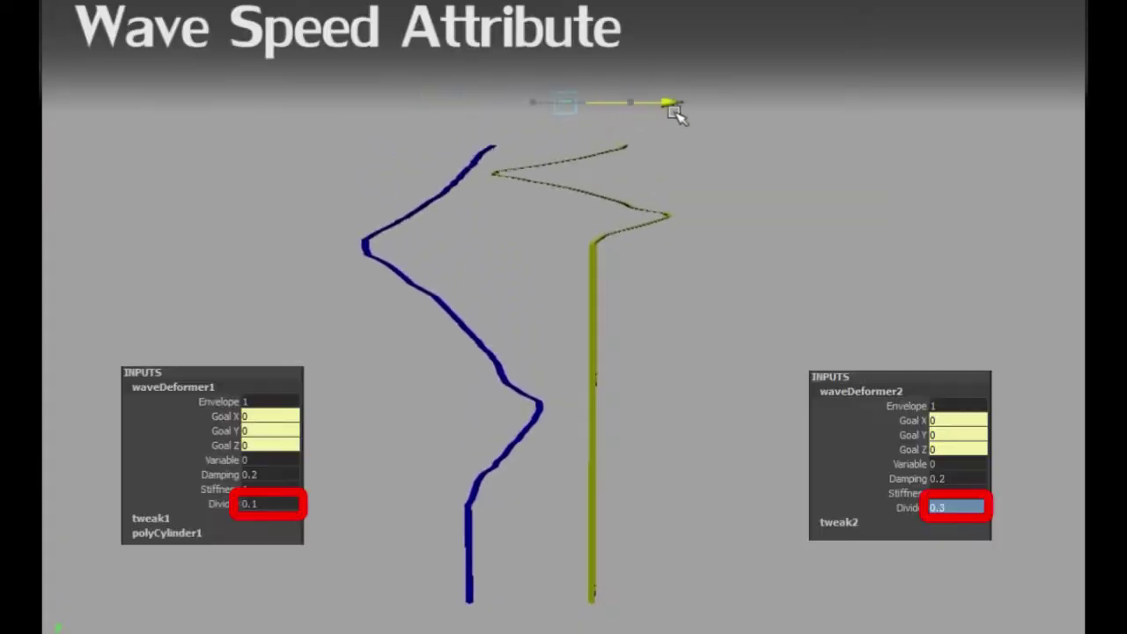
Sweep the wave goal along X to compare the Divider 0.1 and 0.3 strand ripples.
drag(641, 103, 701, 150)
mouse_move(619, 169)
middle_down()
mouse_move(593, 161)
mouse_move(678, 158)
mouse_move(711, 126)
mouse_move(614, 172)
mouse_move(586, 151)
mouse_move(661, 108)
mouse_move(733, 121)
middle_up()
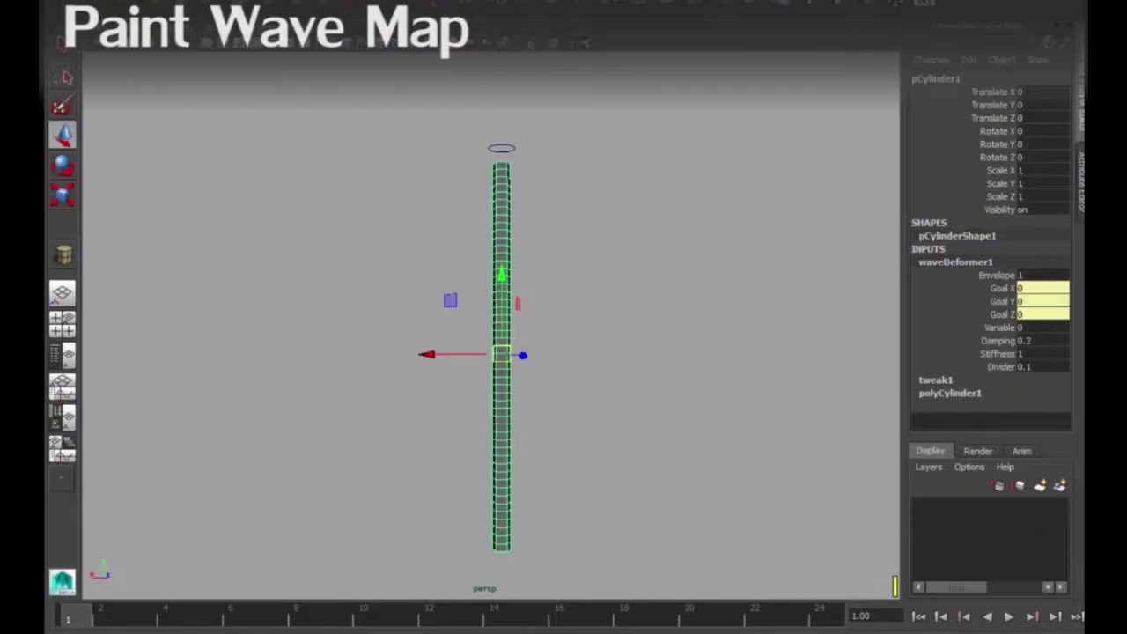
right_click(499, 198)
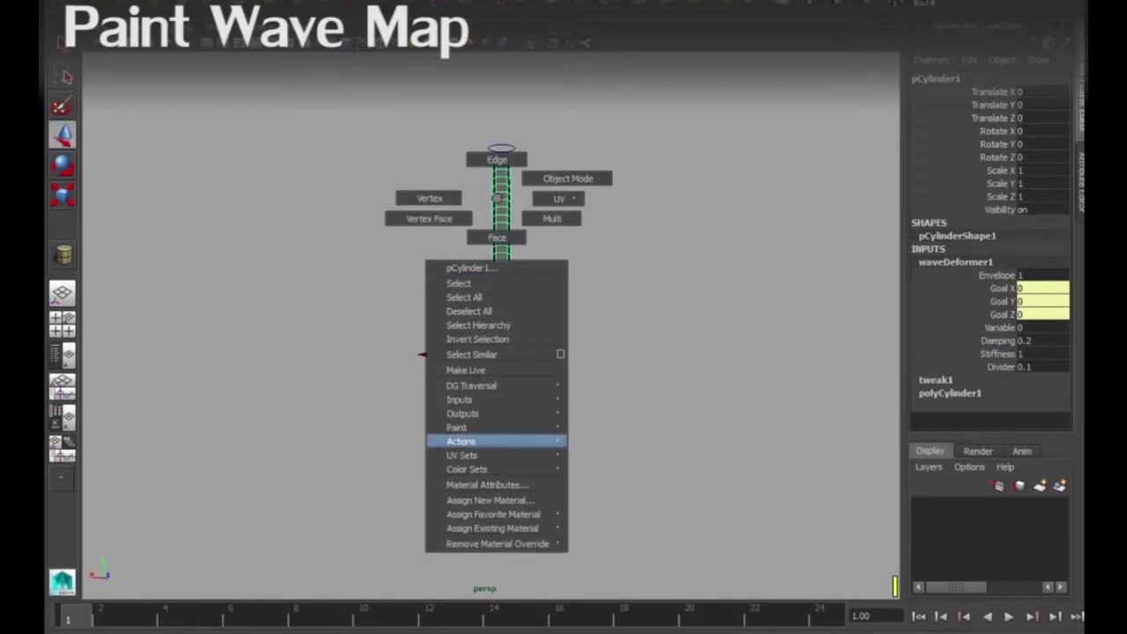
Paint the cylinder's waveDeformer1 waveMap with the Paint Attributes brush.
click(704, 484)
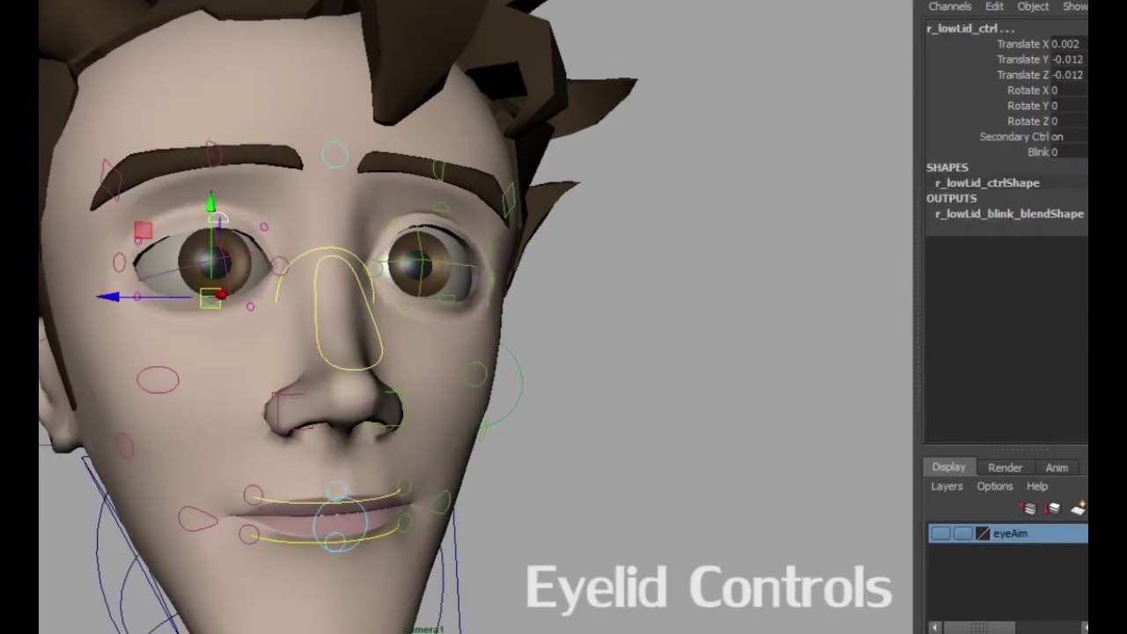
Select r_upLid_ctrl to pose the right eyelid controls.
click(219, 220)
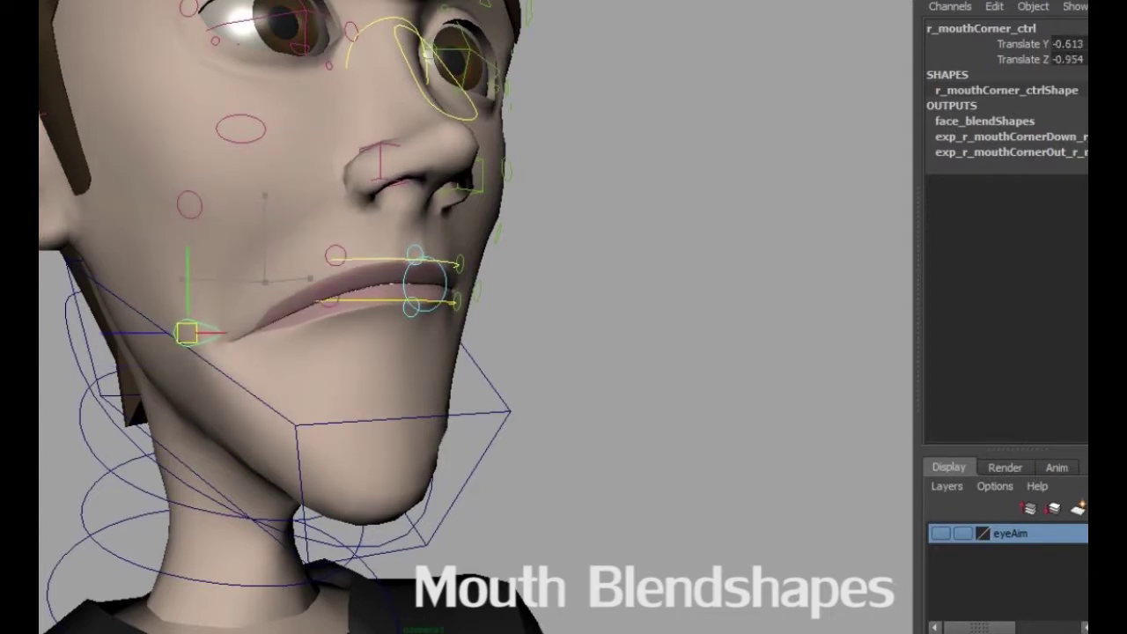
Select the jaw, right upper lip and mouth slide controls to pose an open-jaw snarl.
click(402, 419)
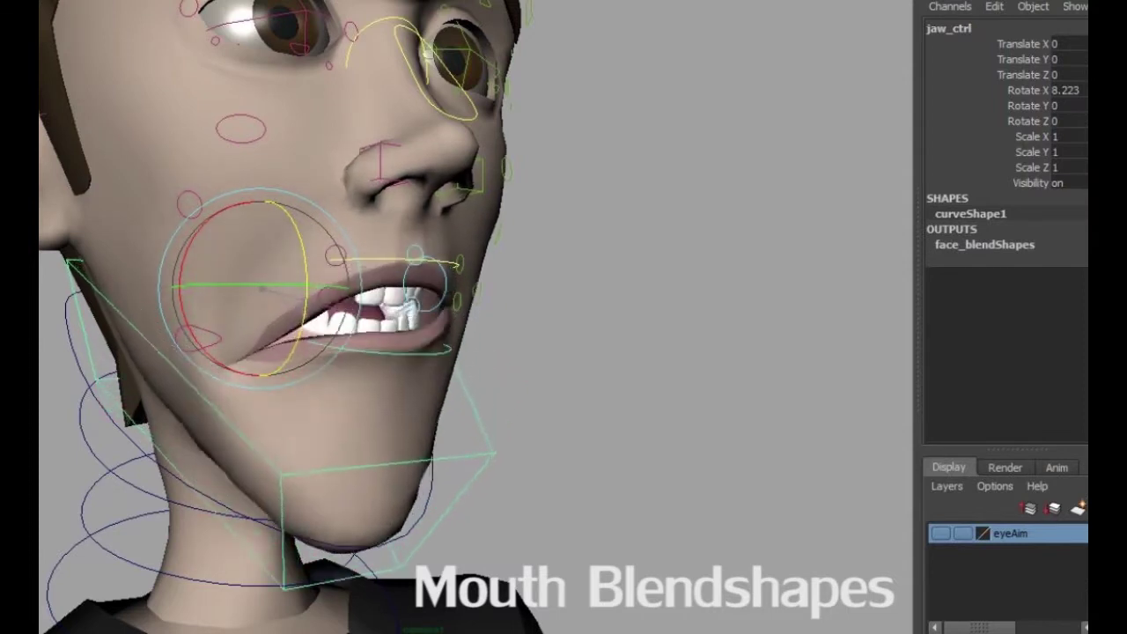
click(334, 256)
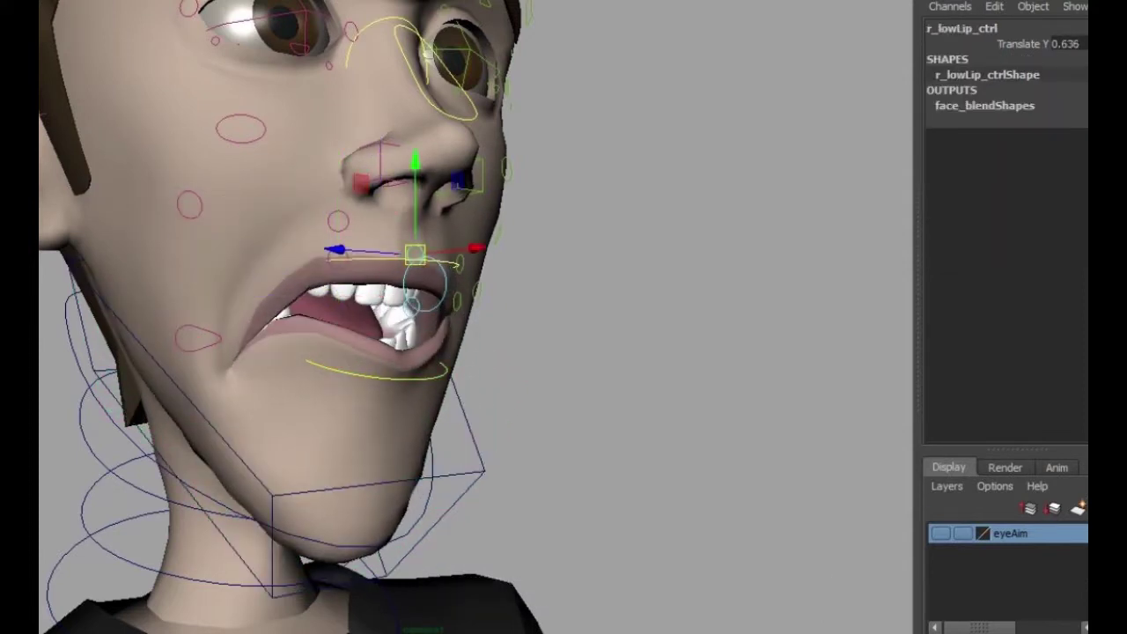
click(312, 278)
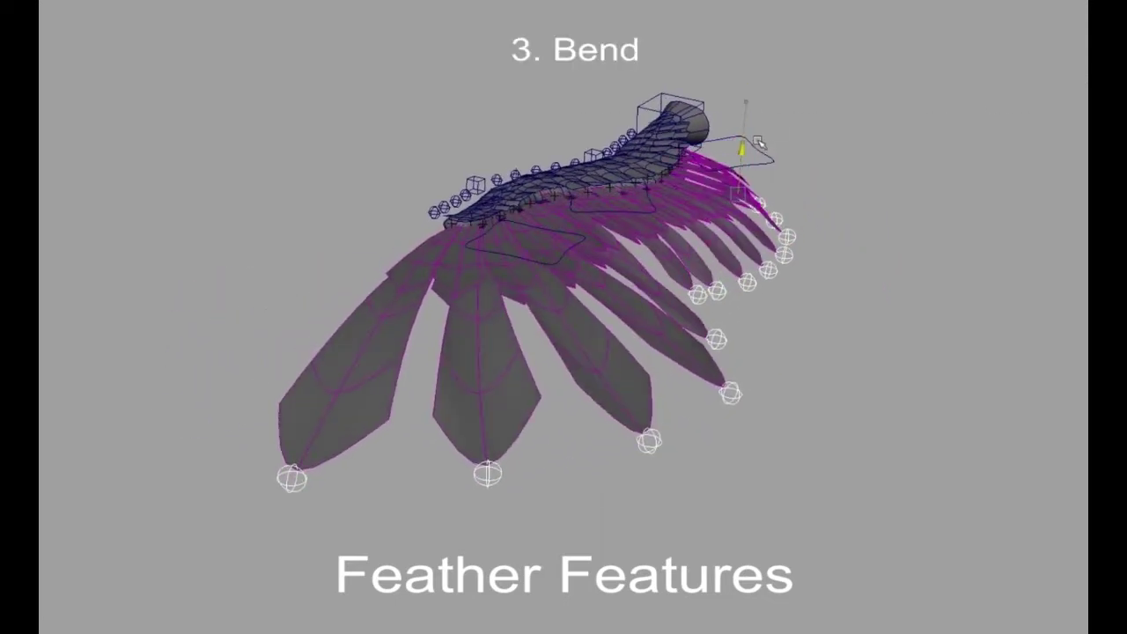
Move the wing's cyan bend control curve right to bend and fan the feathers.
click(493, 245)
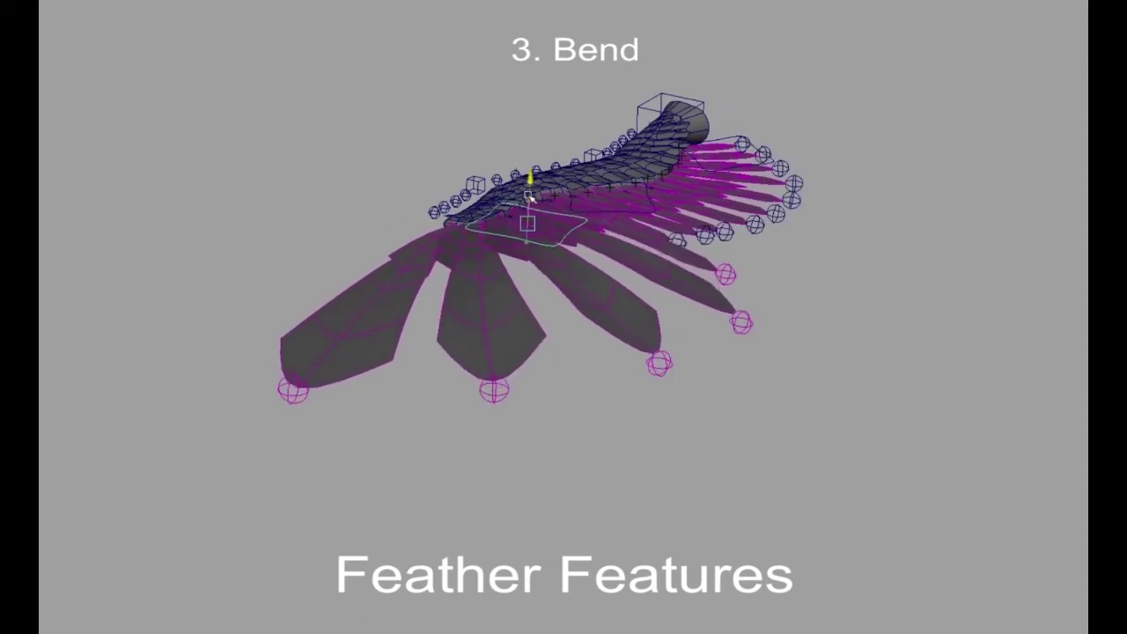
drag(529, 191, 617, 178)
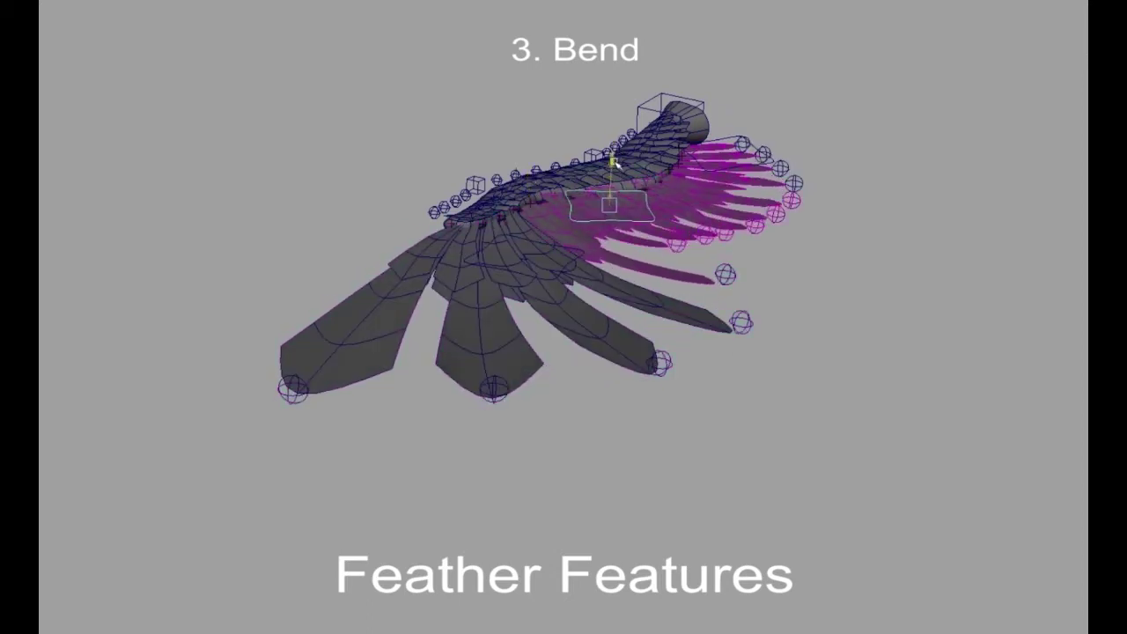